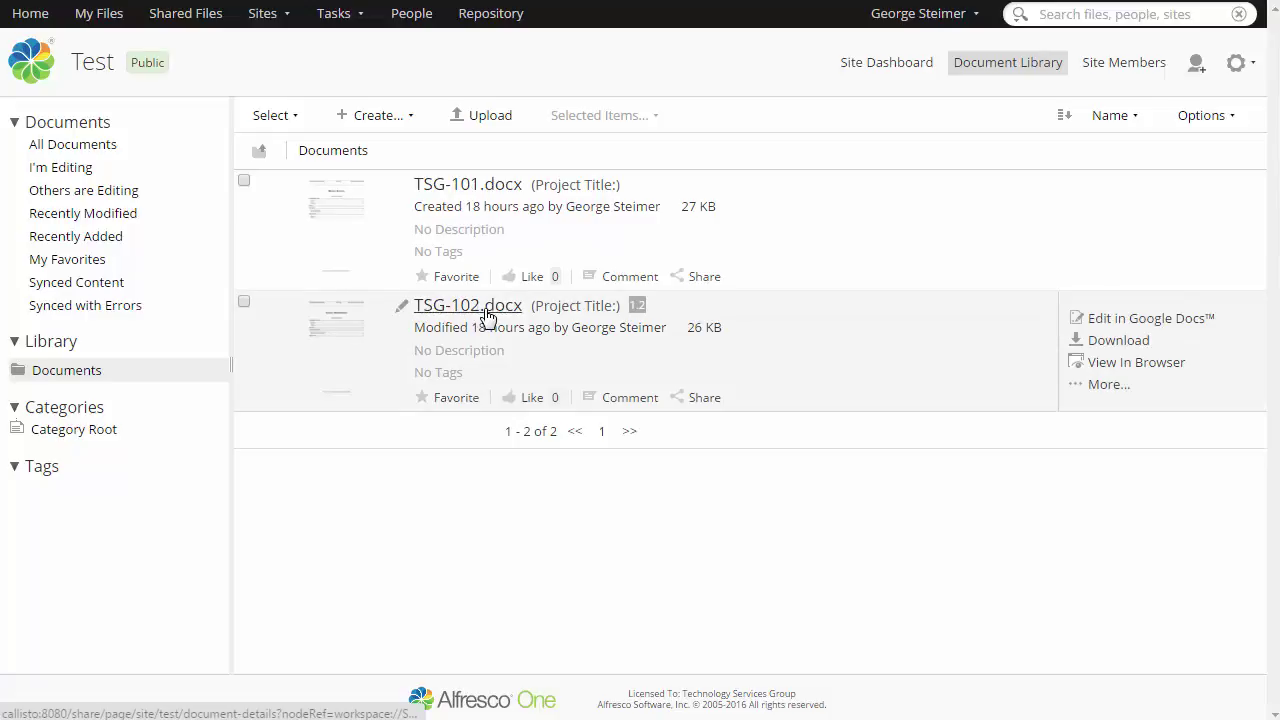
Open the TSG-102.docx details page and scroll down to its version history
click(487, 314)
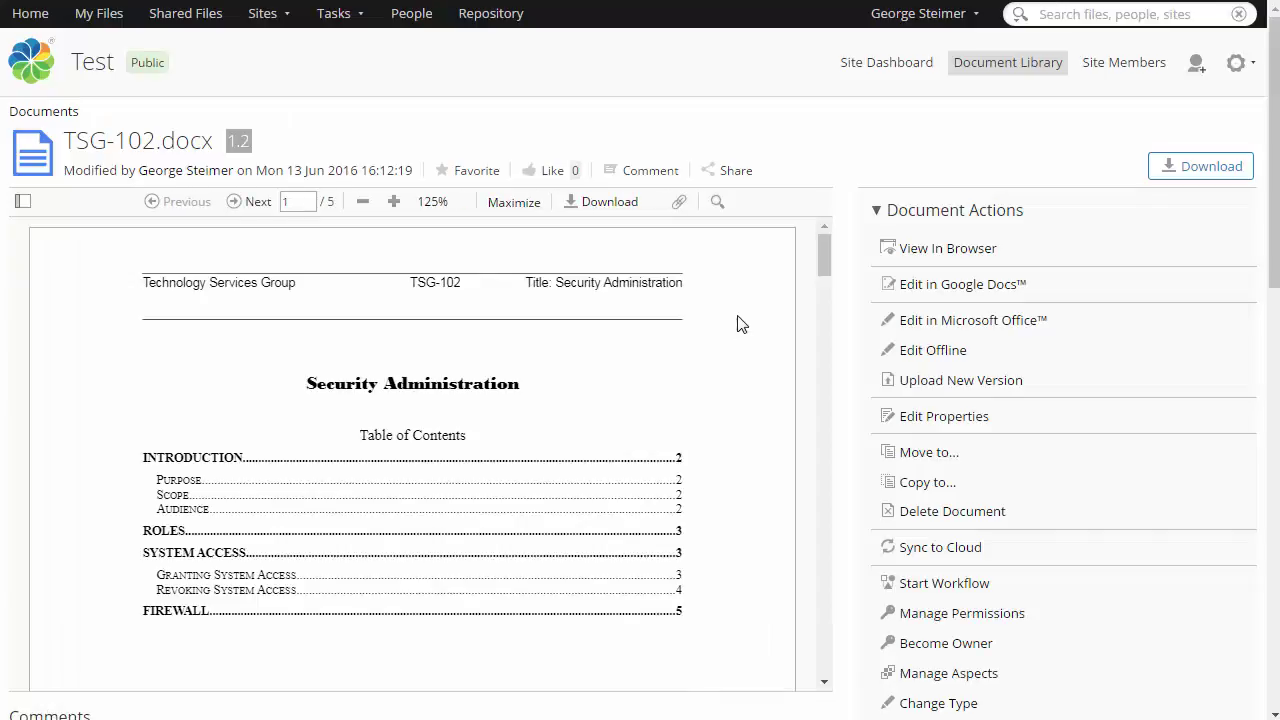
mouse_move(821, 271)
mouse_down()
mouse_move(820, 322)
mouse_move(822, 250)
mouse_up()
drag(253, 148, 236, 141)
click(336, 150)
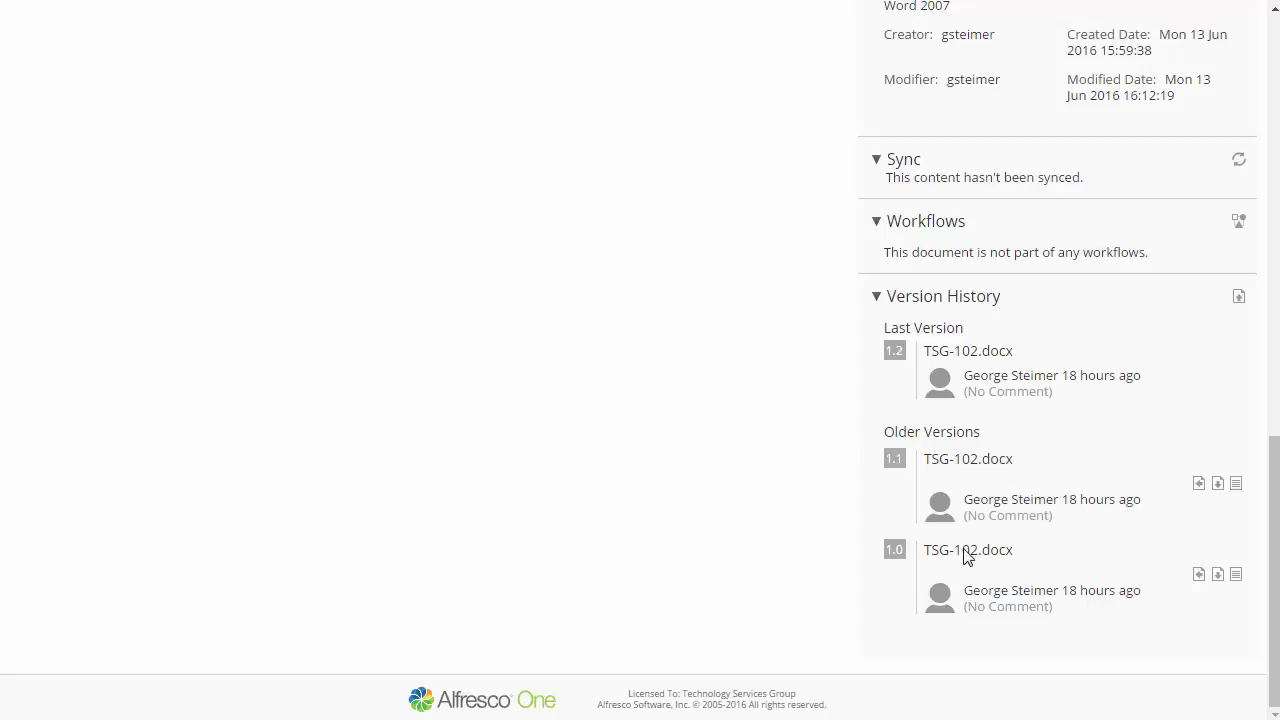
Download version 1.1 of TSG-102.docx and save it into the demo folder
click(1218, 485)
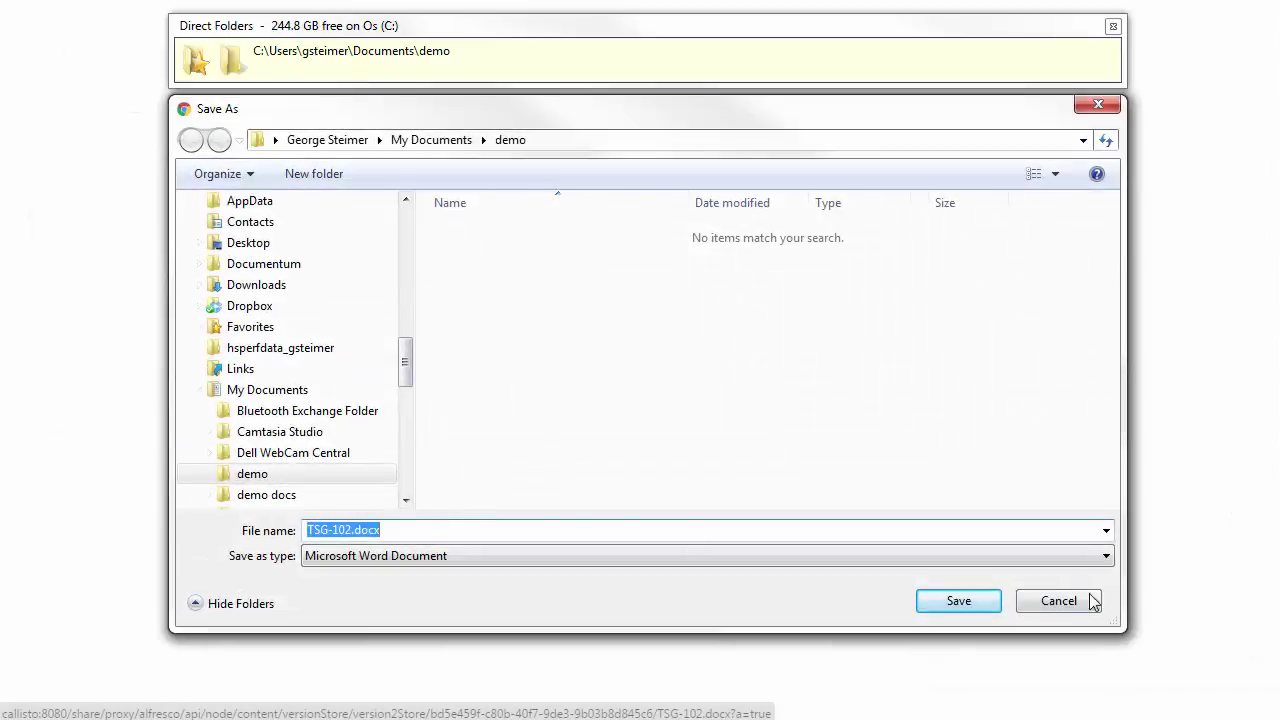
click(971, 600)
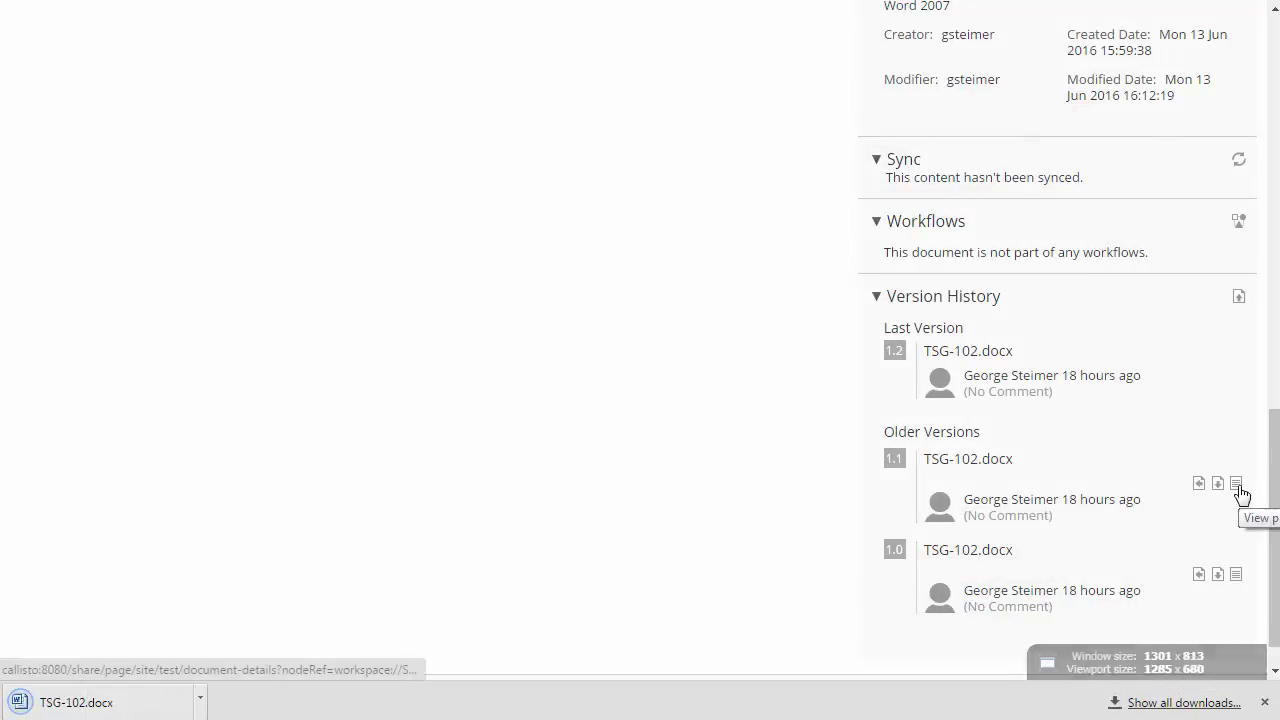
click(1264, 702)
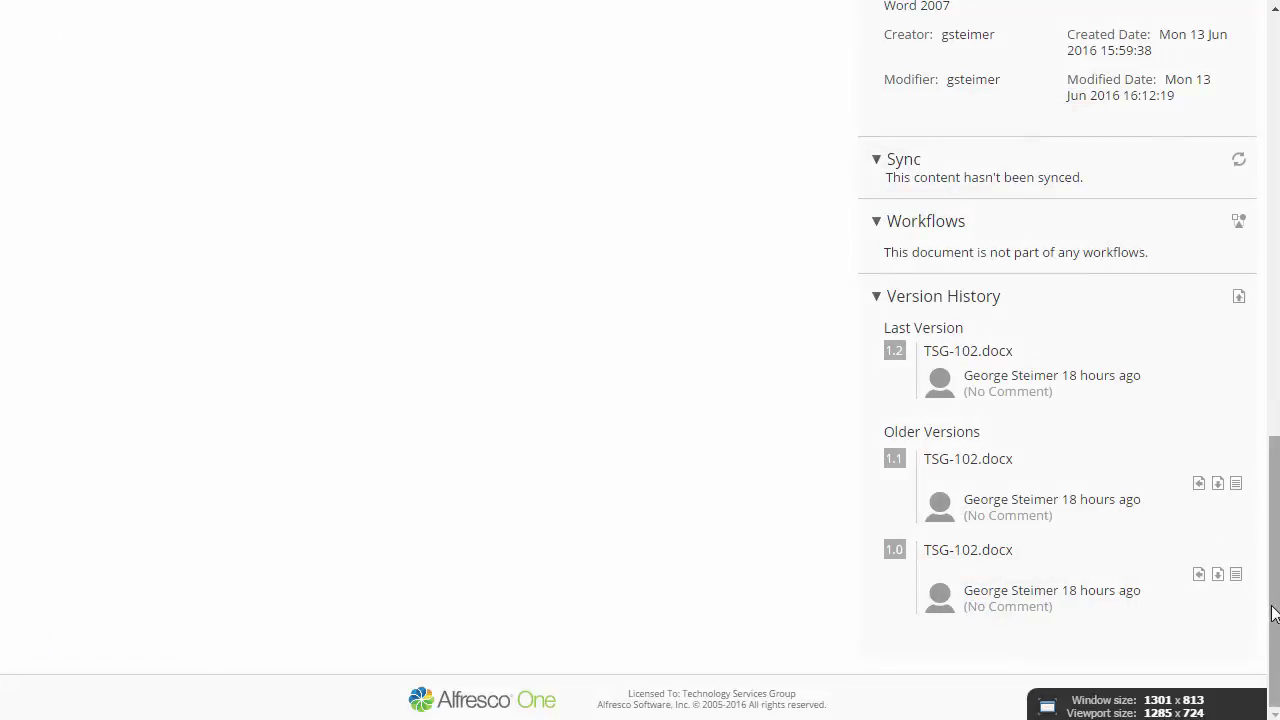
drag(1274, 612, 1272, 165)
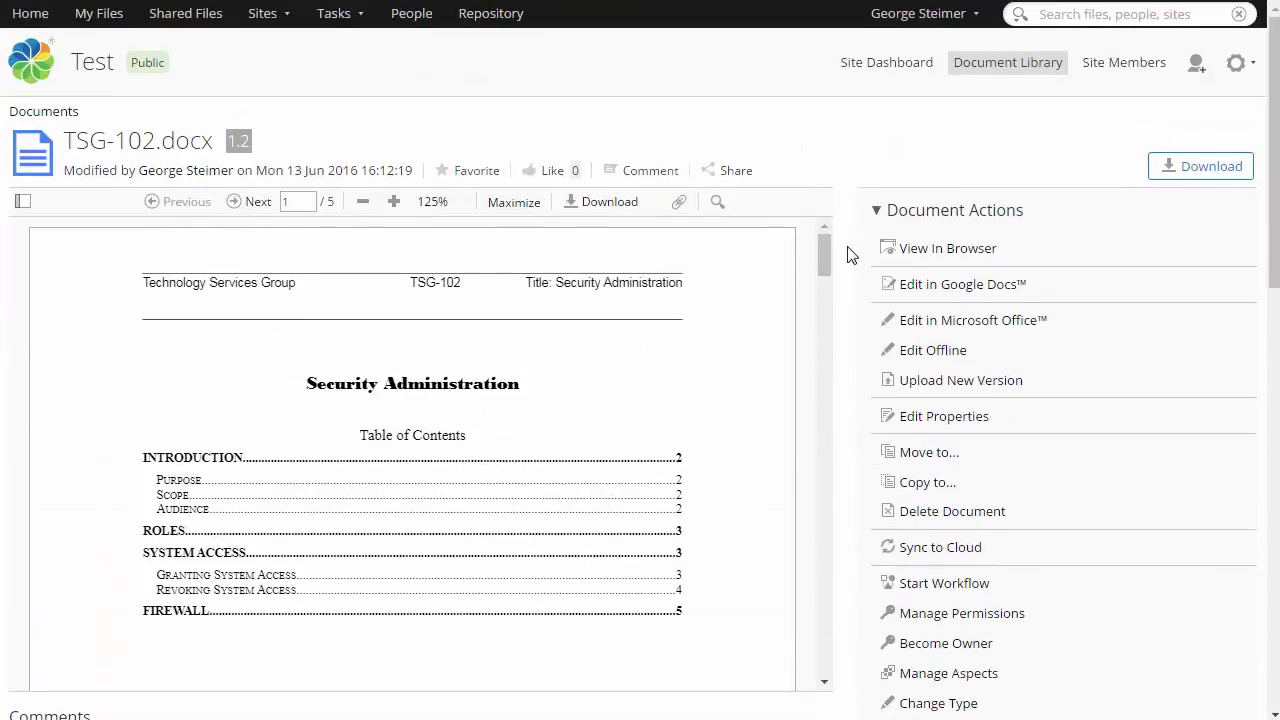
mouse_move(821, 255)
mouse_down()
mouse_move(816, 286)
mouse_move(816, 242)
mouse_up()
drag(1273, 195, 1273, 600)
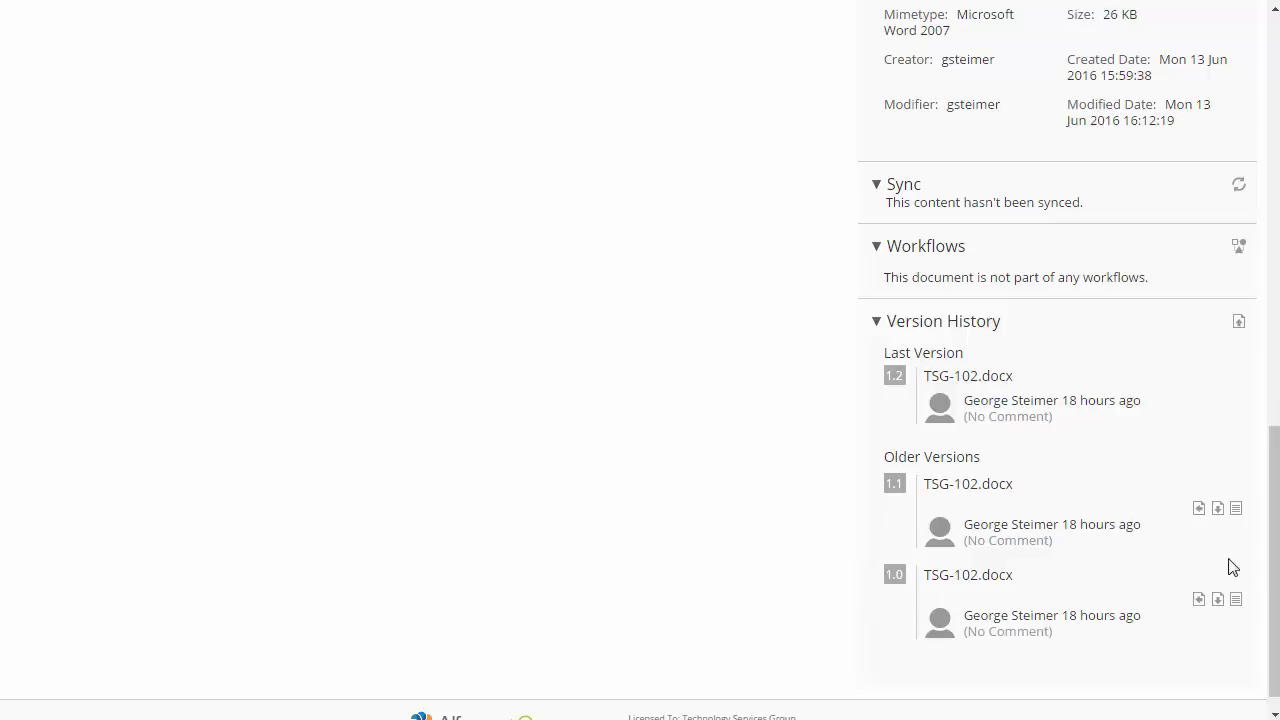
drag(1275, 548, 1275, 142)
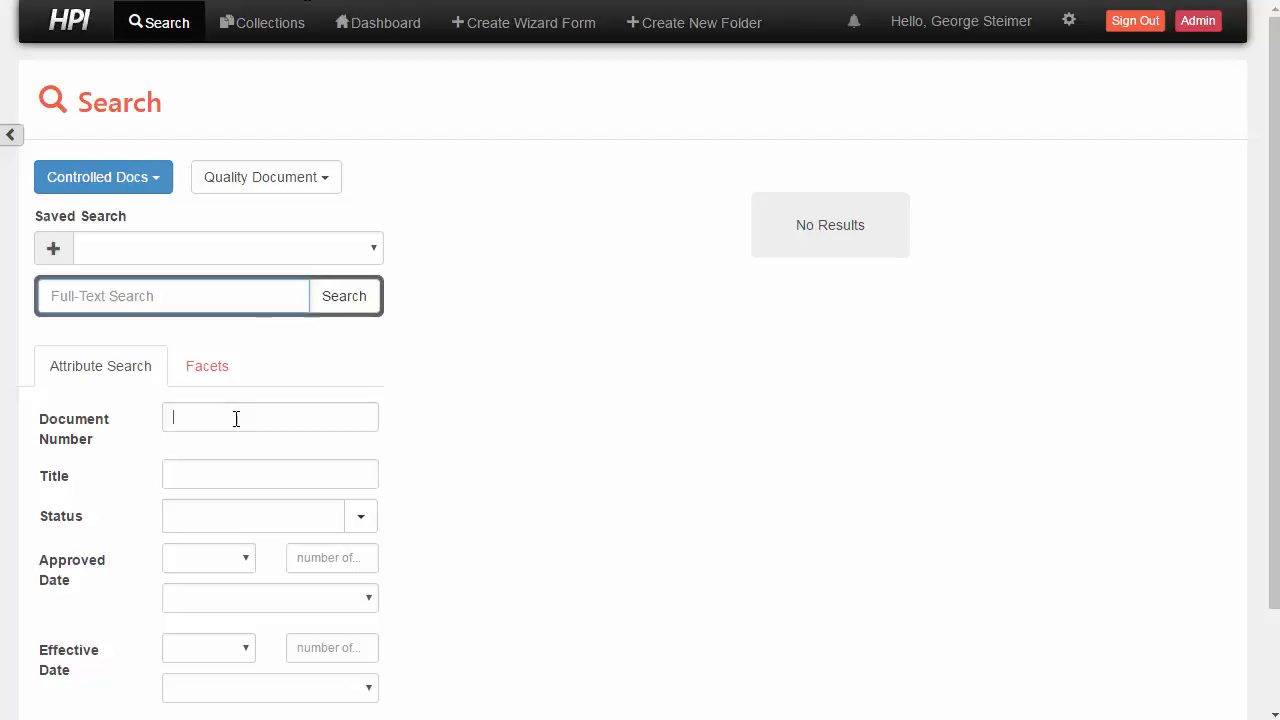
Search HPI for document number TSG-102 and open the version 1.2 result
text(TSG-102)
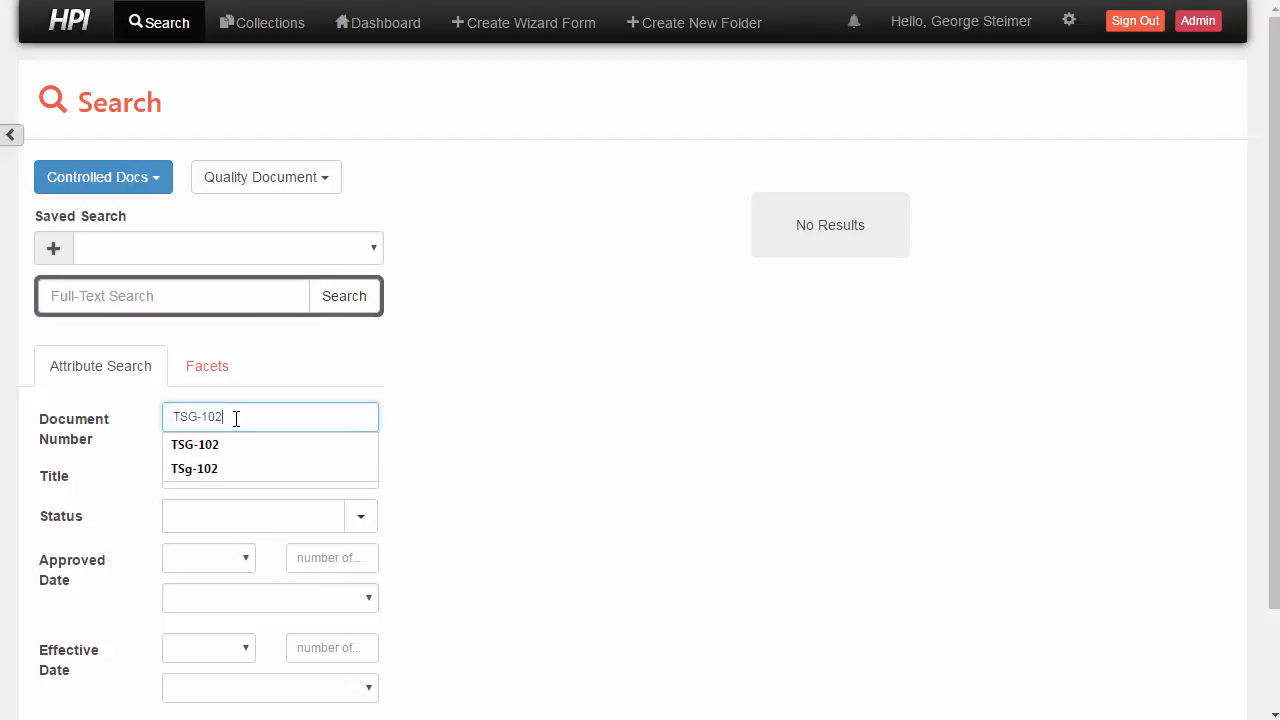
key(Return)
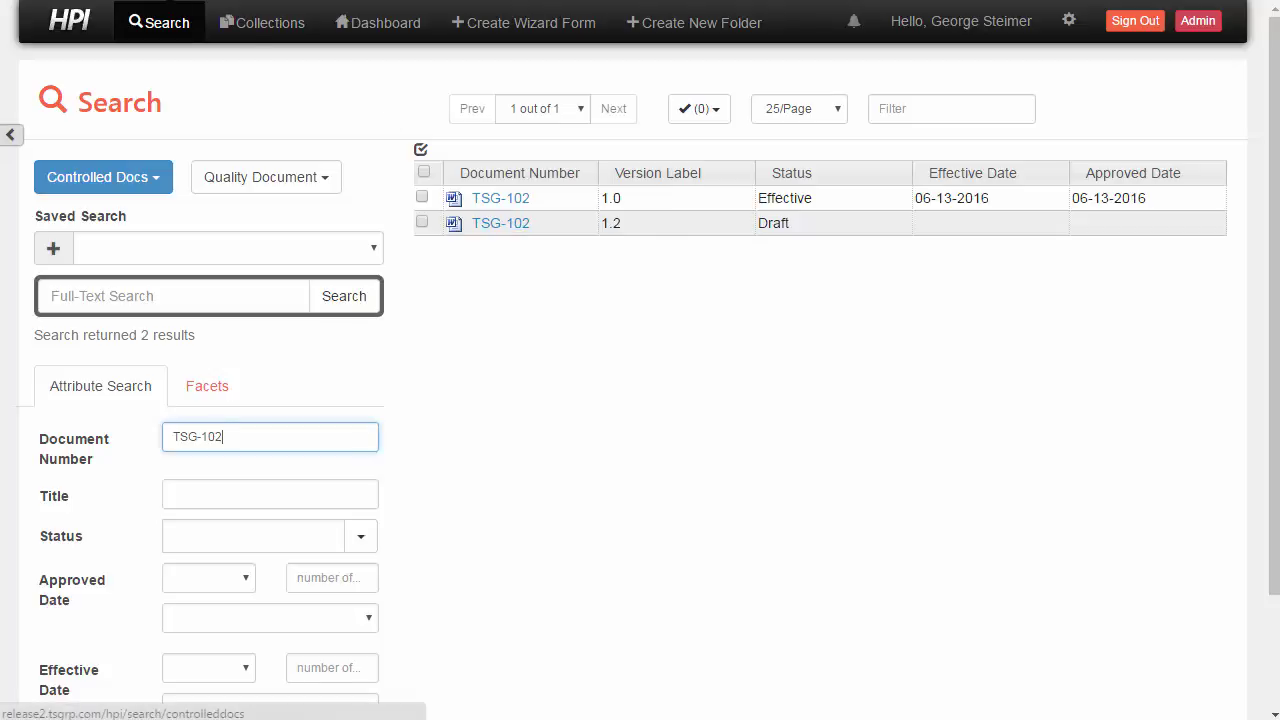
click(515, 226)
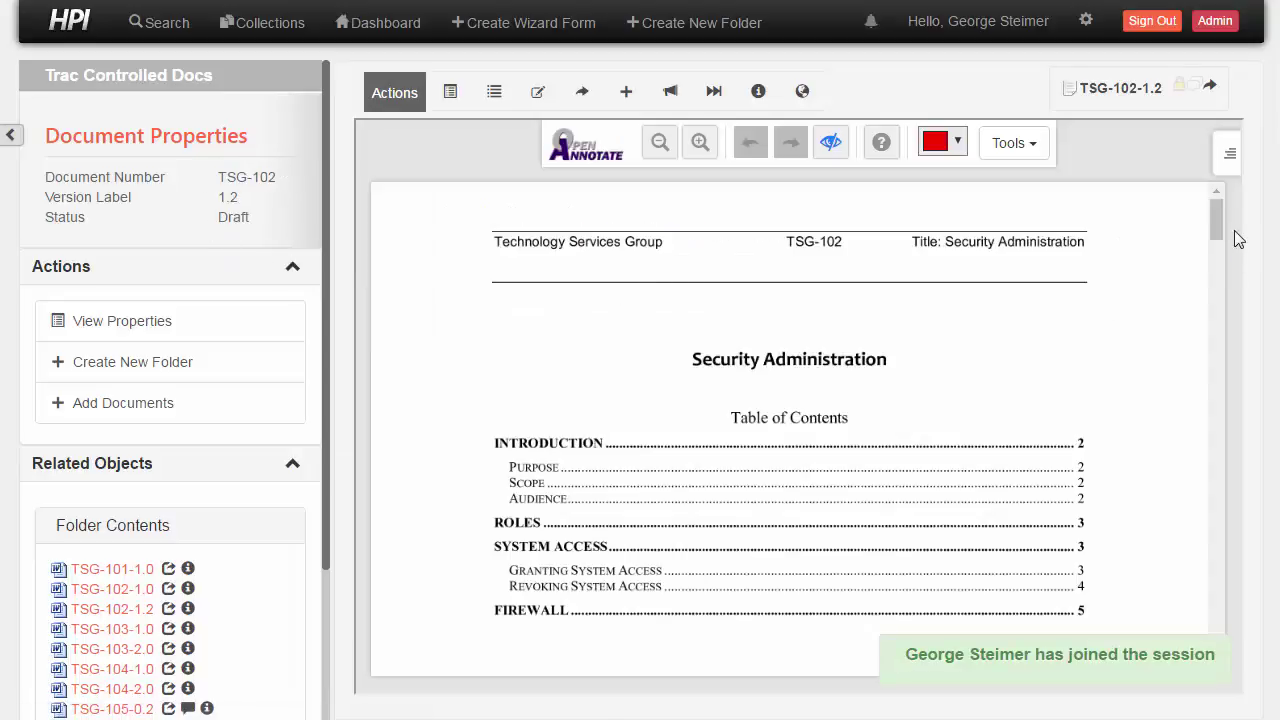
Show all versions of TSG-102-1.2, listing versions 1.2, 1.1 and 1.0
scroll(1220, 228, down, 2)
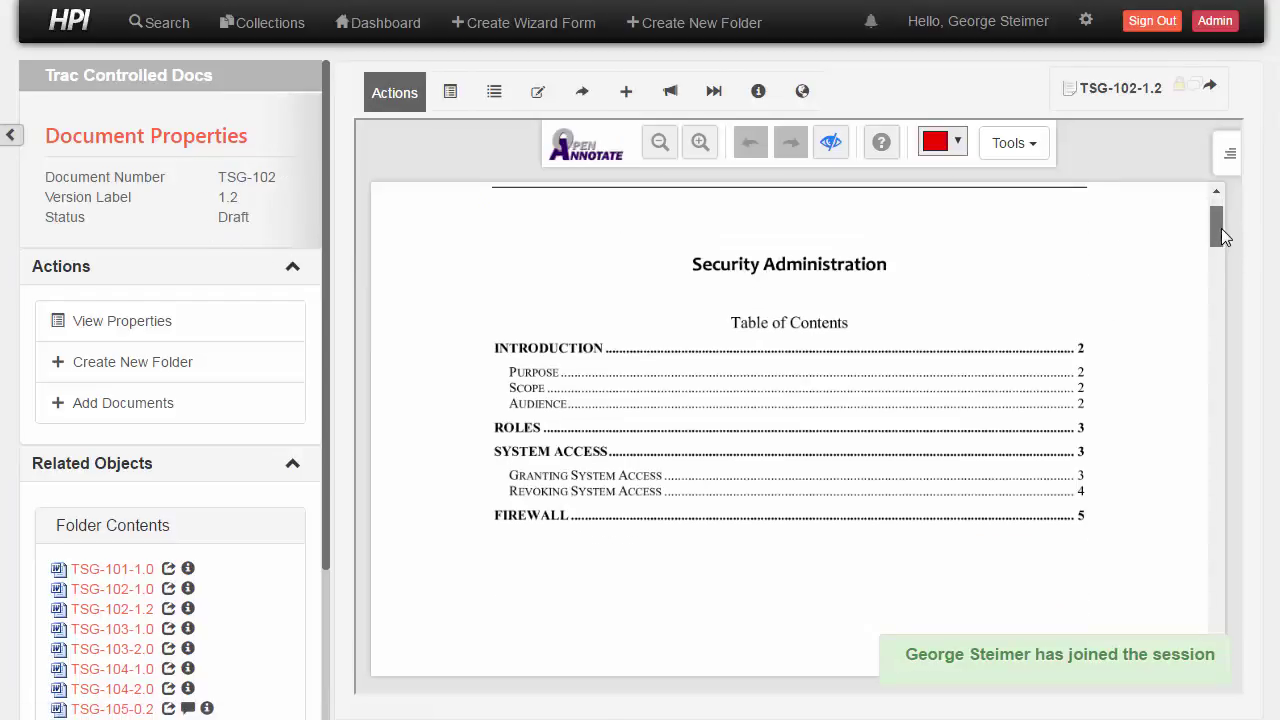
scroll(1220, 228, up, 2)
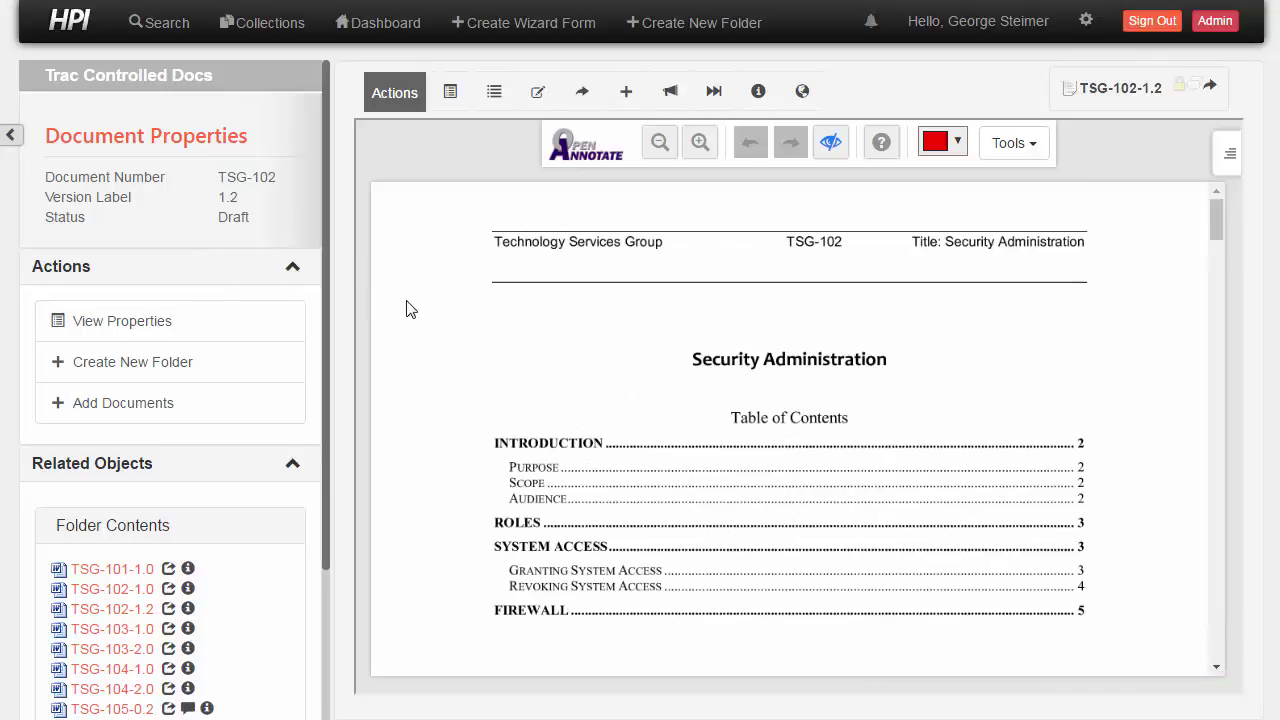
click(495, 95)
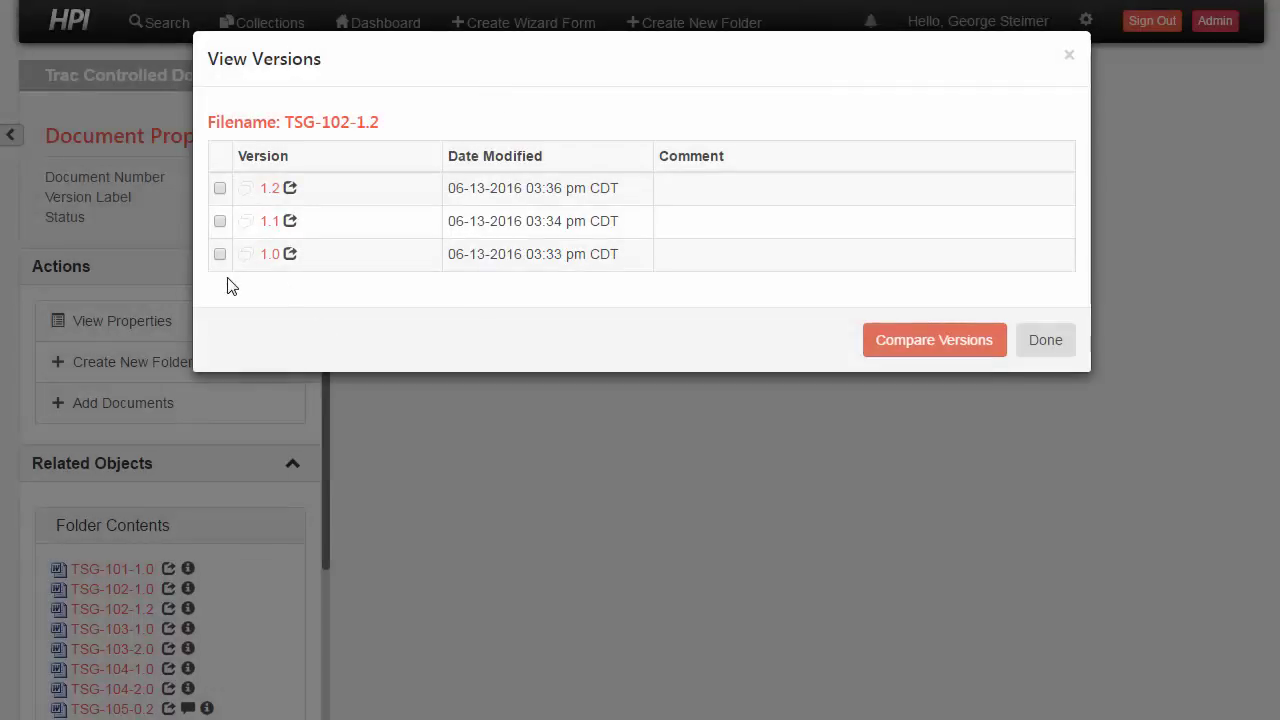
Open version 1.1 beside version 1.2 and zoom out on the 1.2 page
click(290, 224)
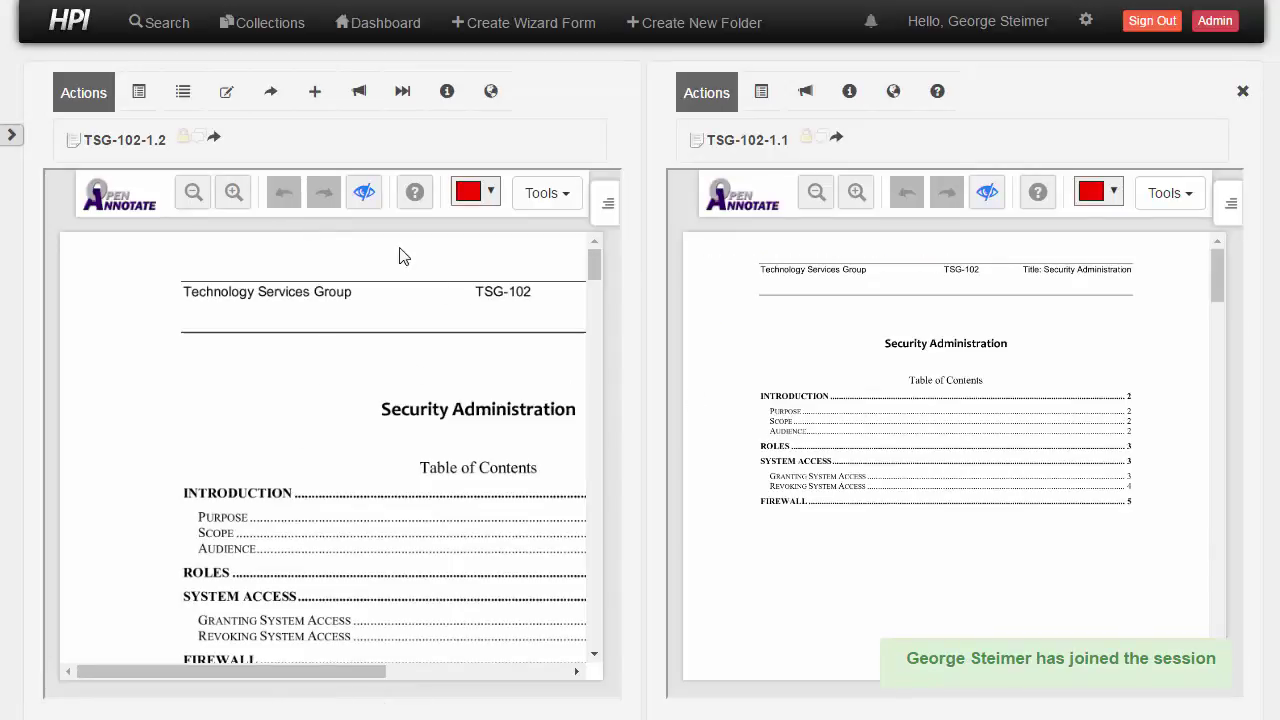
click(194, 197)
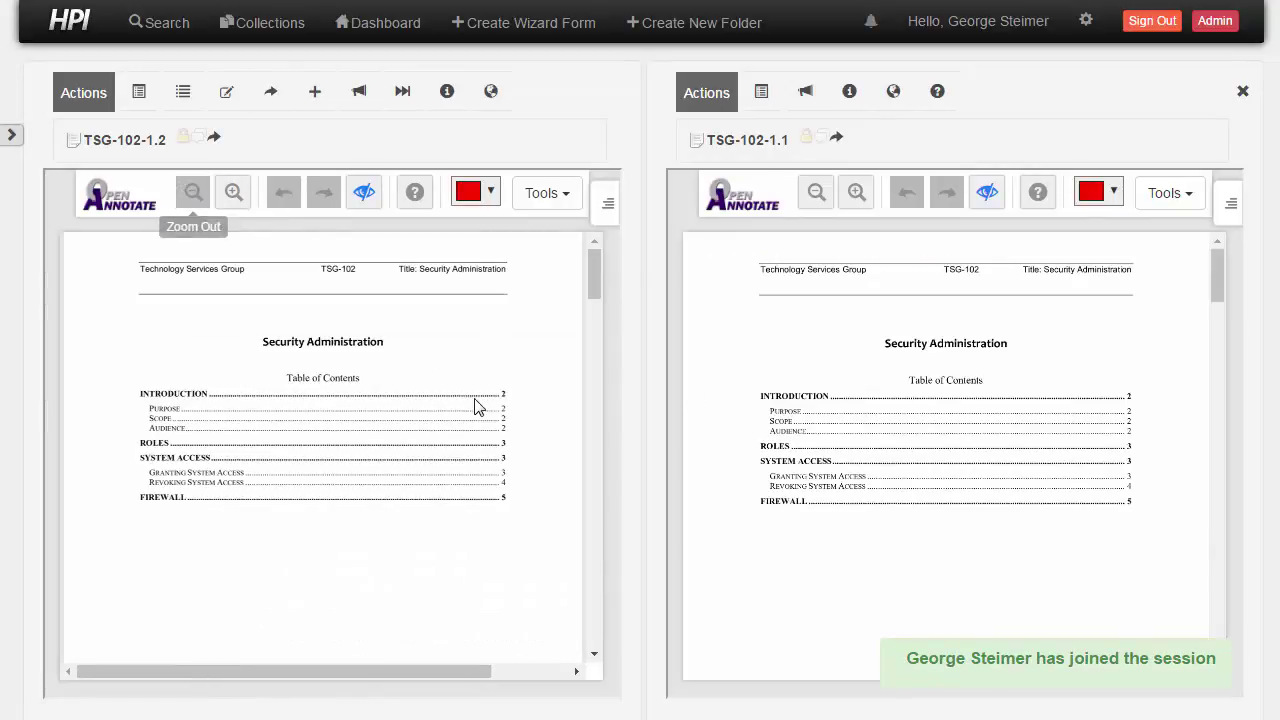
scroll(855, 390, down, 10)
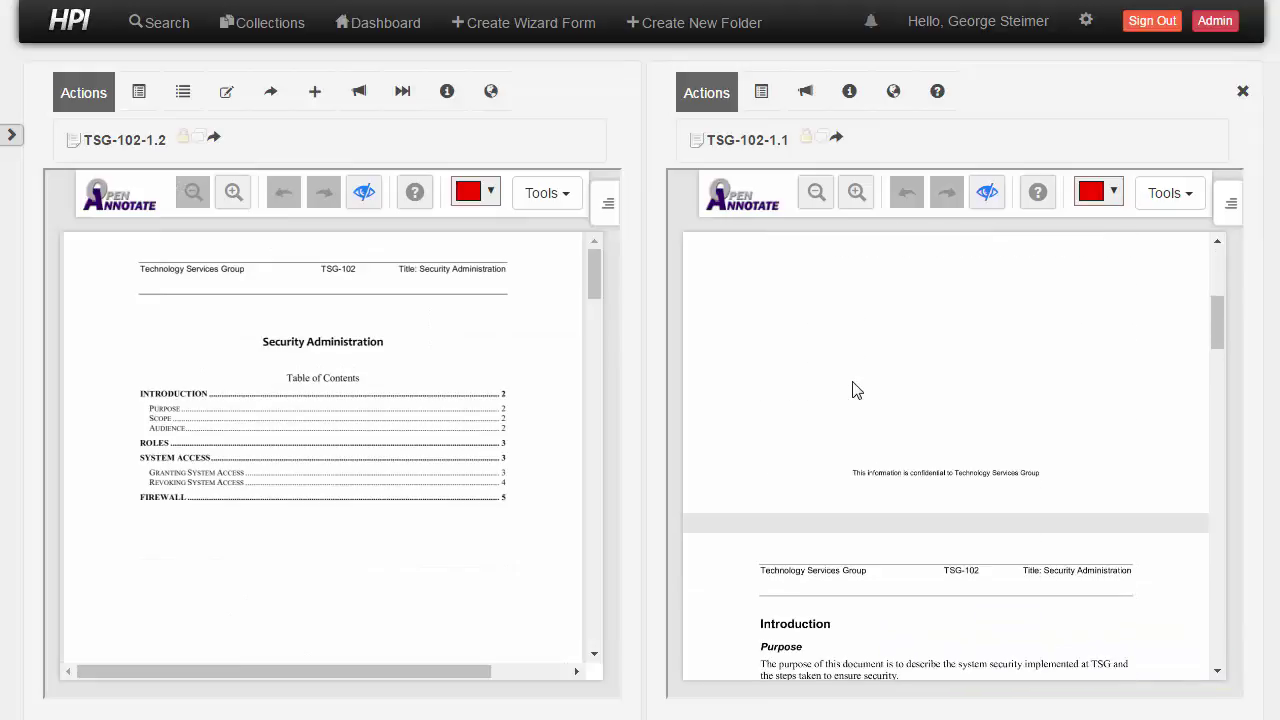
scroll(865, 400, up, 10)
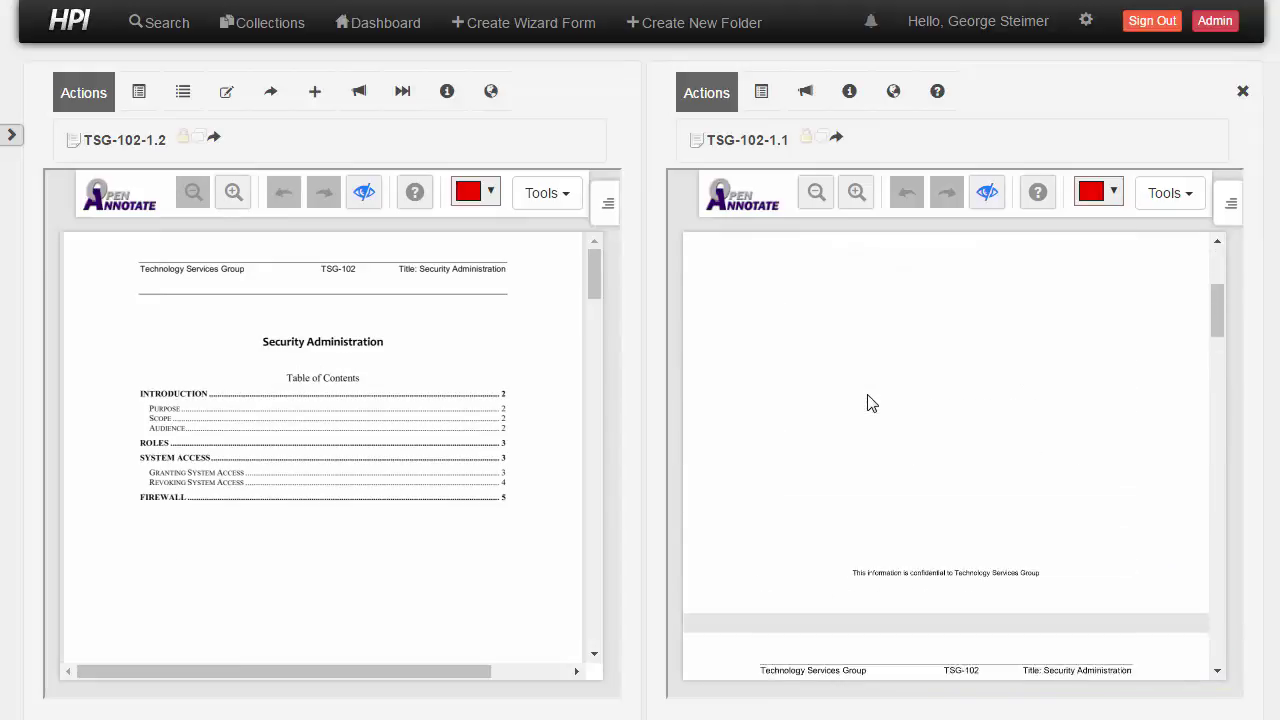
Close the 1.1 side view, then tick version 1.0 and compare it with 1.2
click(1244, 92)
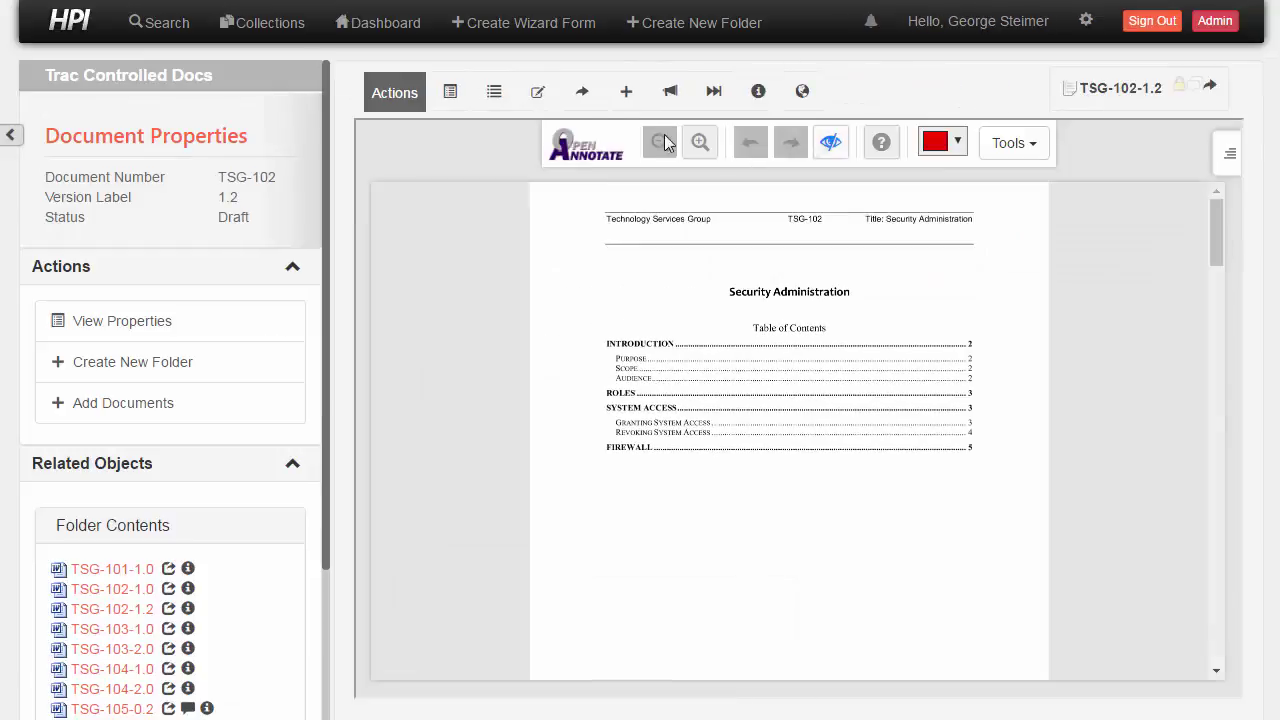
click(491, 97)
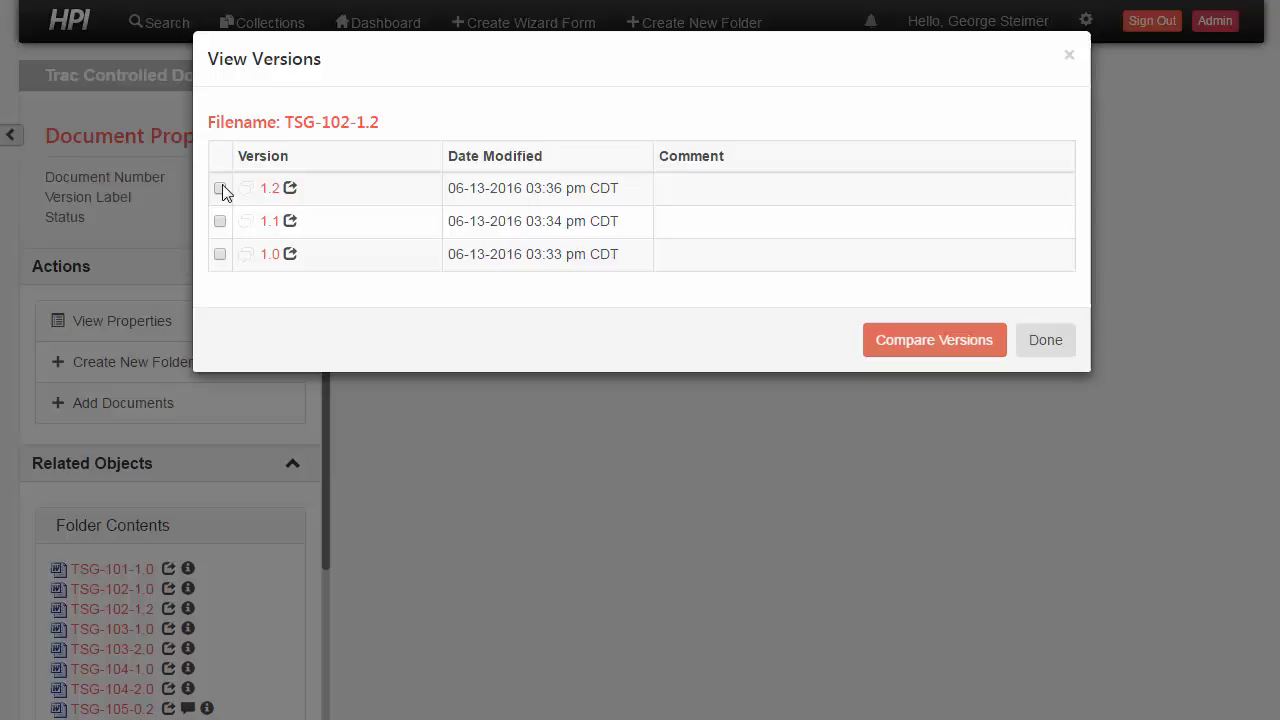
click(220, 255)
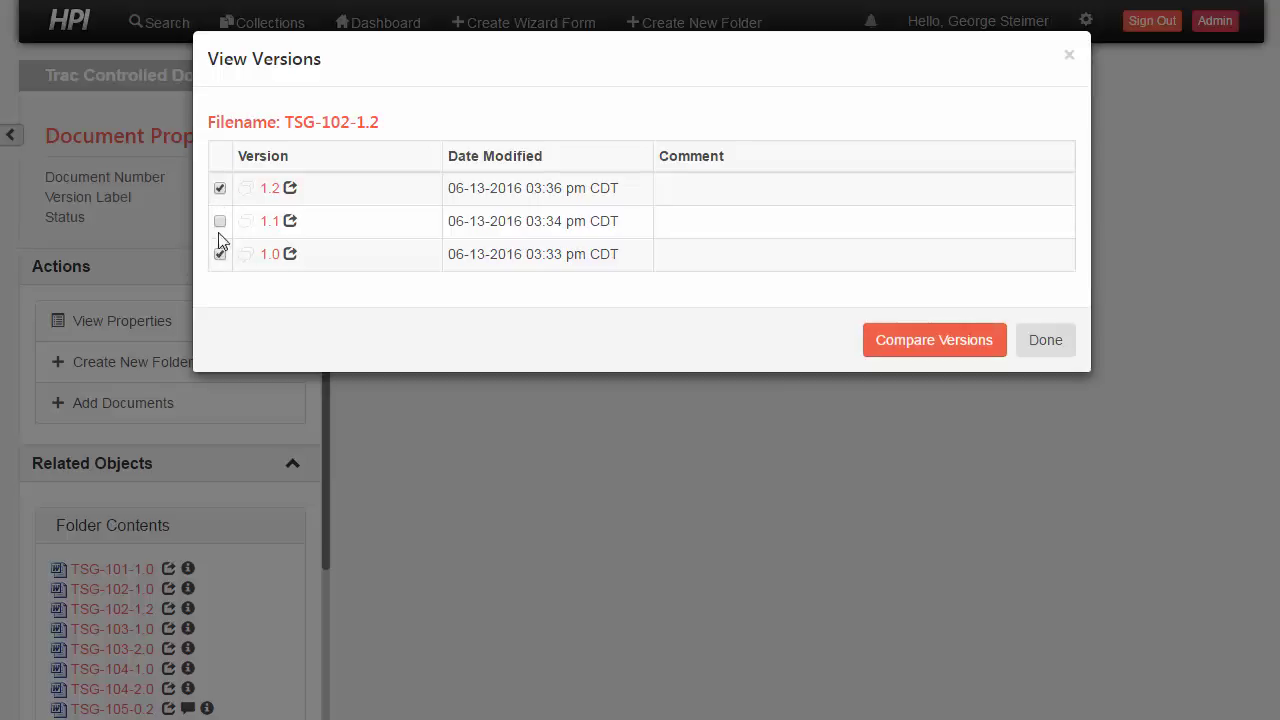
click(936, 353)
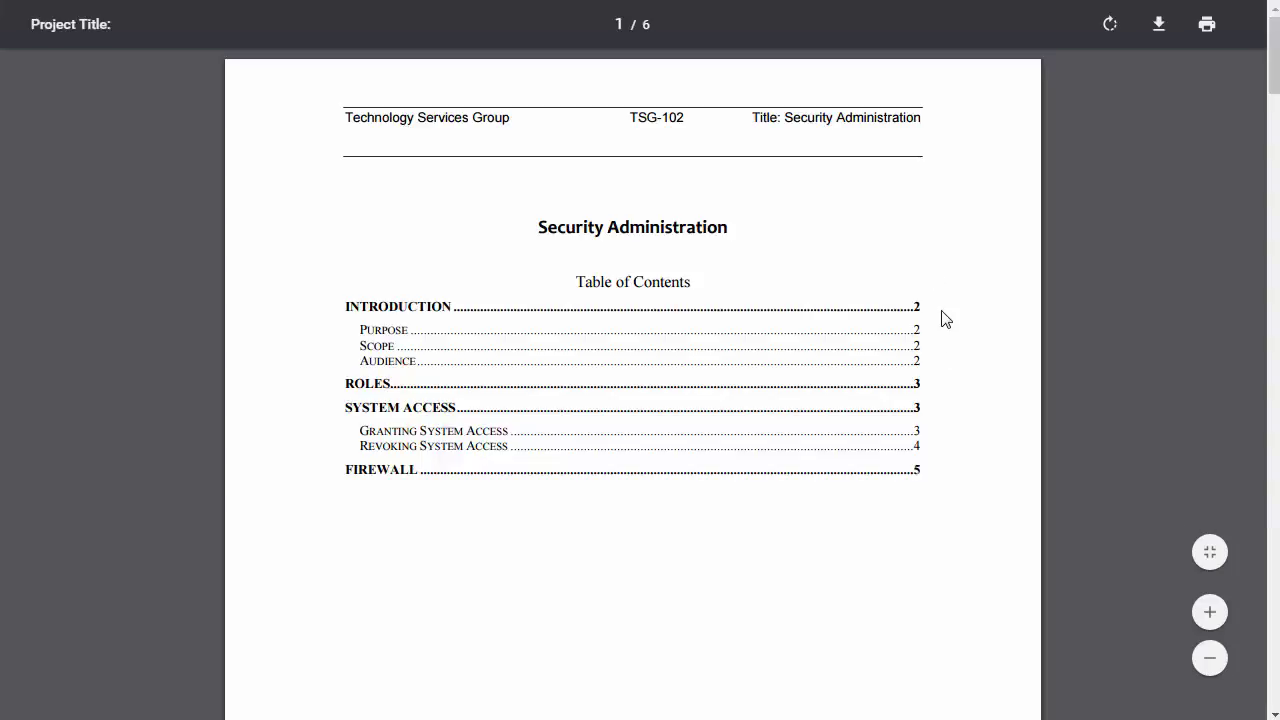
Scroll the redline PDF to page 6 statistics: 5 insertions, 3 deletions, 8 changes
drag(1274, 57, 1274, 130)
scroll(617, 450, down, 7)
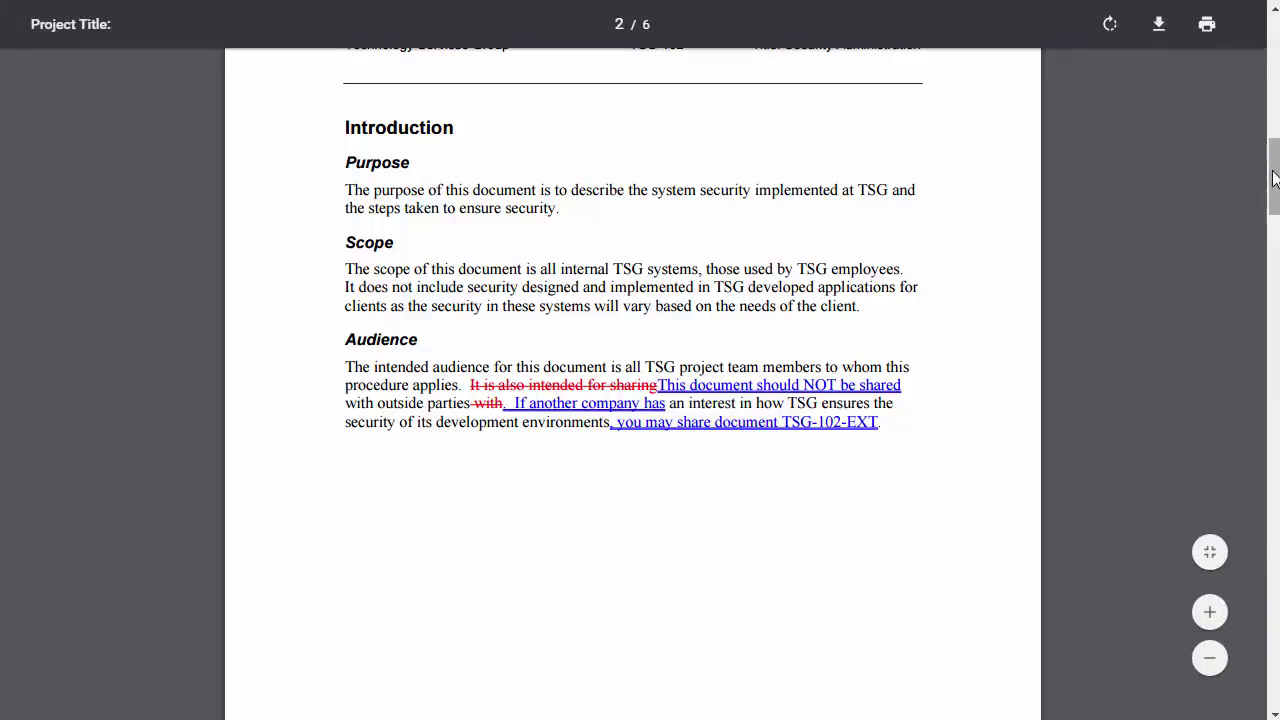
scroll(1258, 172, down, 8)
scroll(456, 222, down, 10)
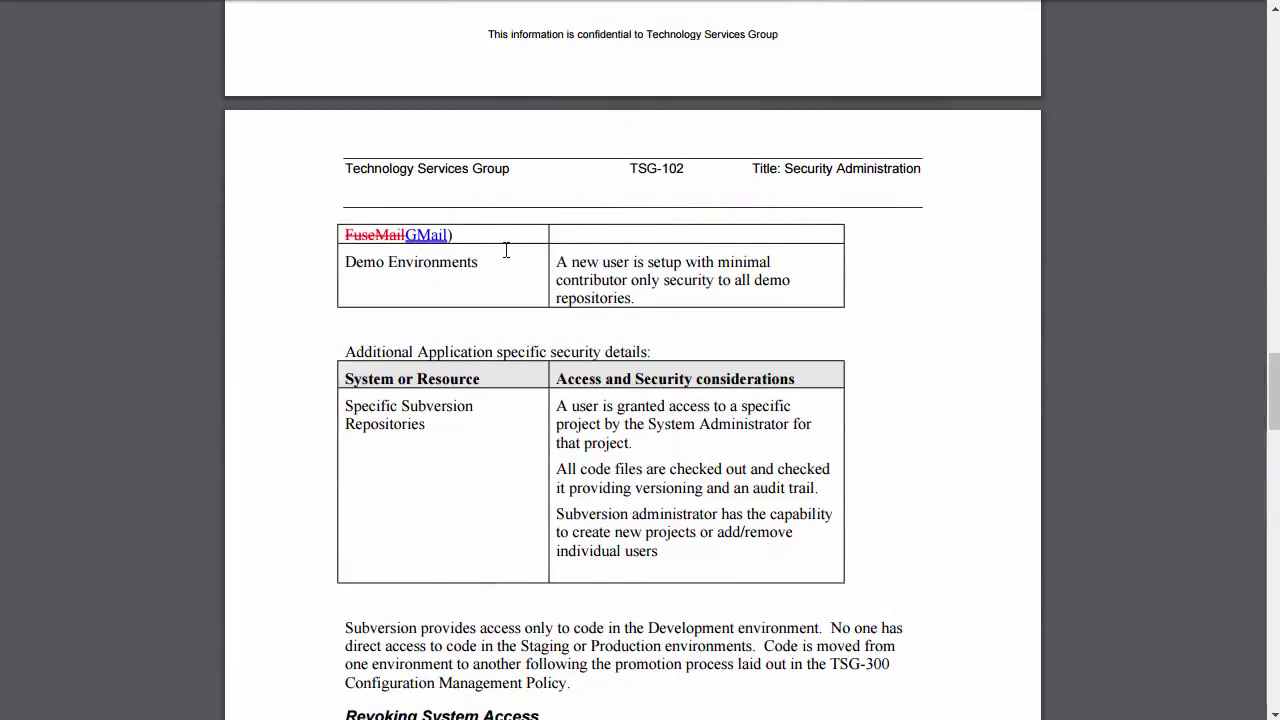
drag(1273, 407, 1274, 648)
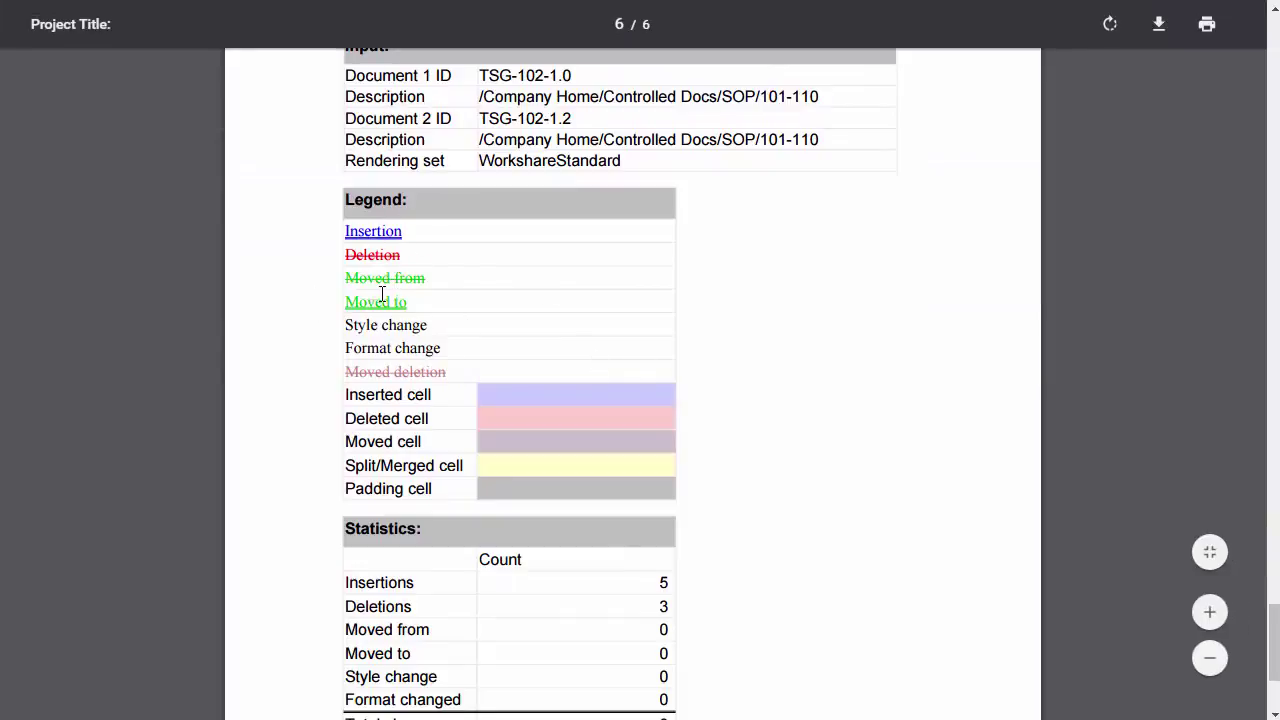
scroll(400, 397, down, 1)
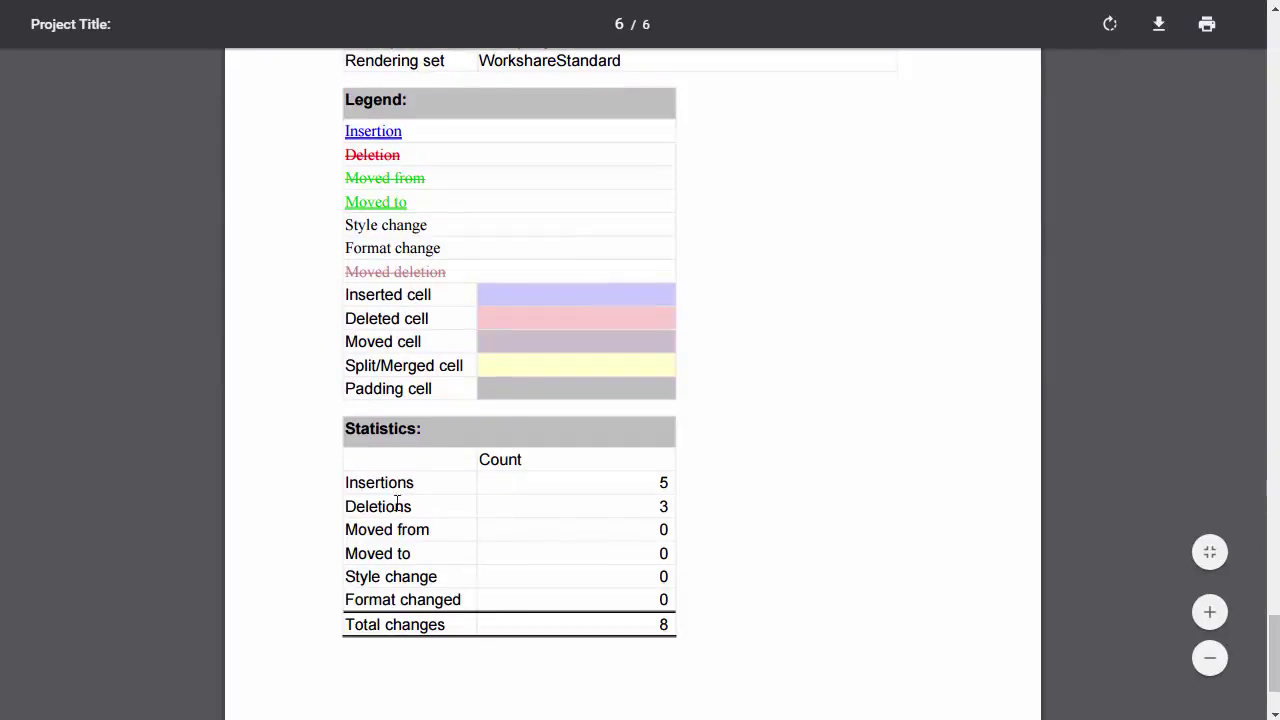